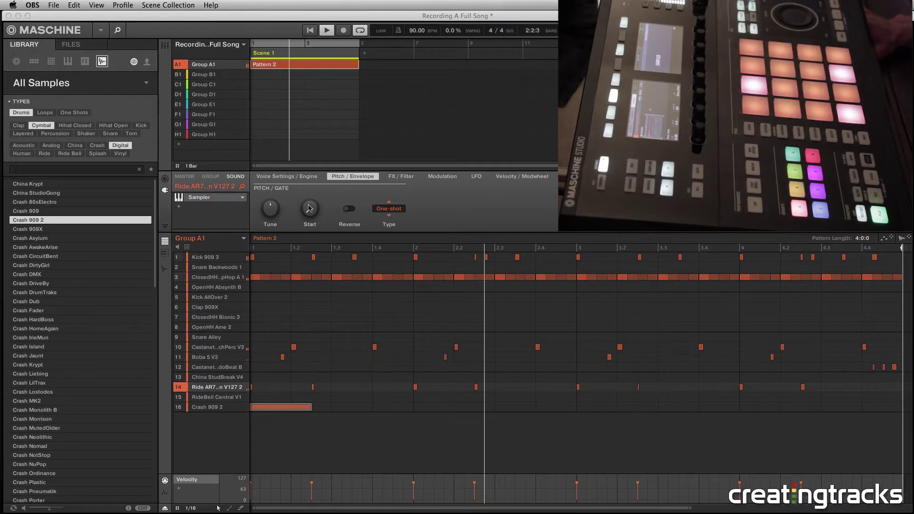
# Step: Delete the four Boba 5 V3 notes in row 11 and stop playback
pyautogui.moveTo(260, 363); pyautogui.dragTo(806, 358)
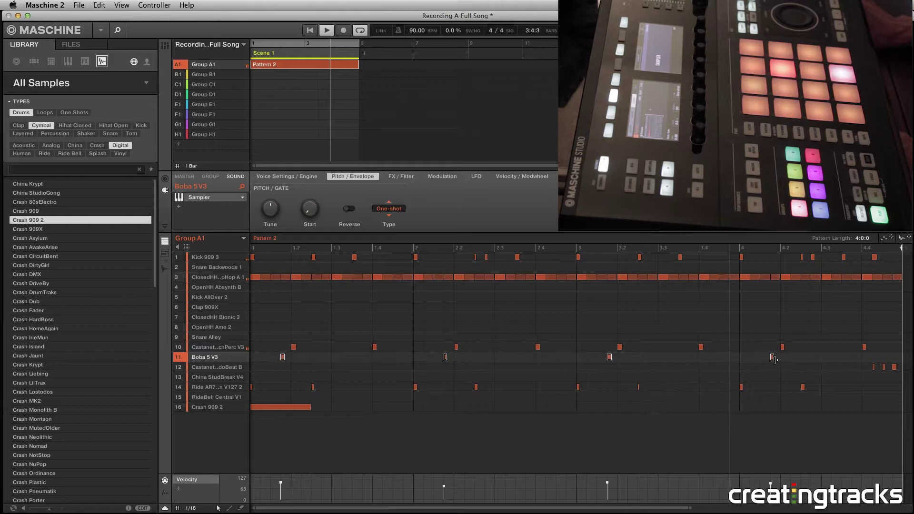
pyautogui.press('Delete')
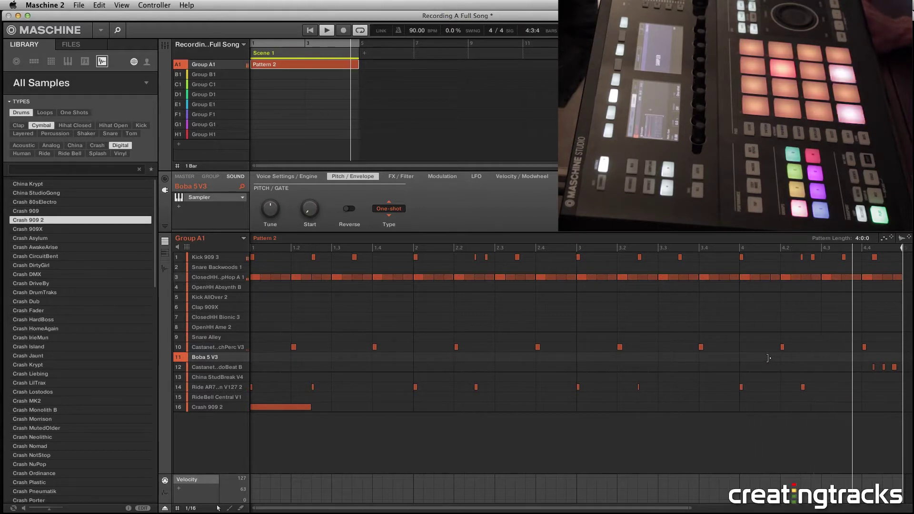
pyautogui.press('space')
pyautogui.moveTo(262, 365); pyautogui.dragTo(890, 364)
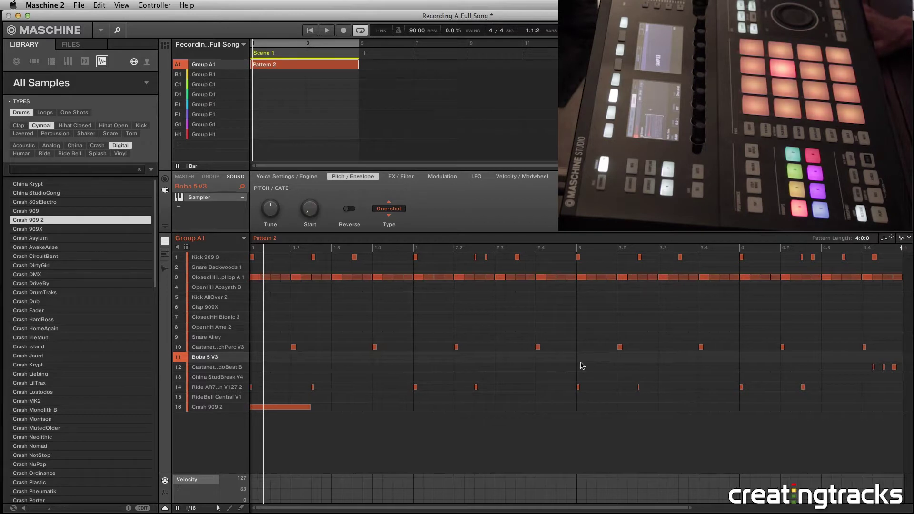
# Step: Marquee-select all of Pattern 1's notes across the pattern editor
pyautogui.click(581, 366)
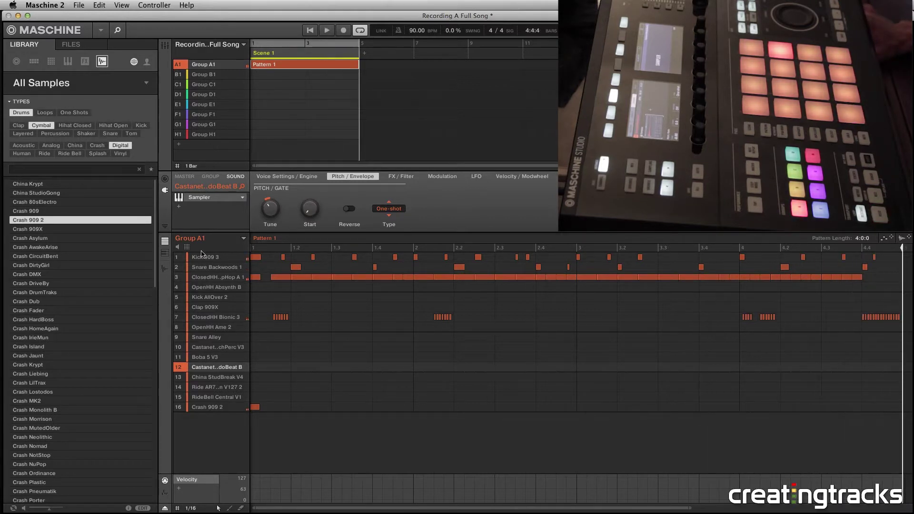
pyautogui.moveTo(895, 412); pyautogui.dragTo(250, 252)
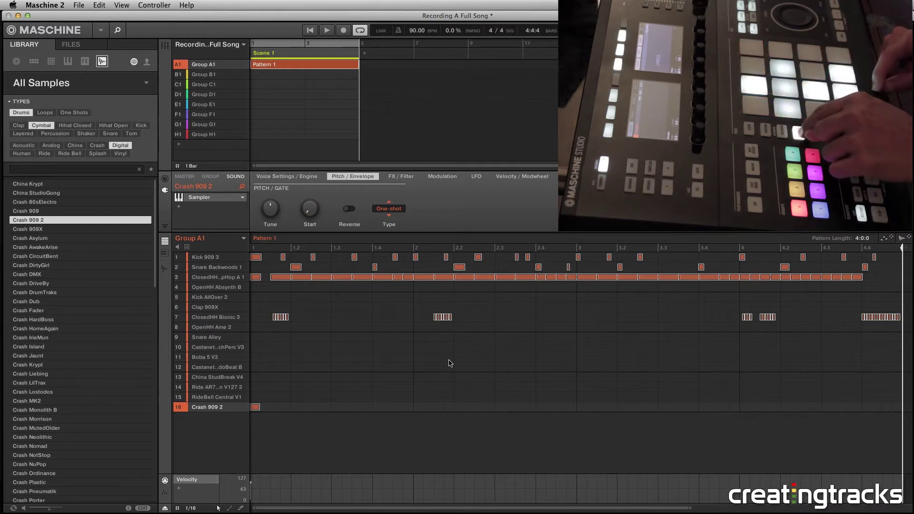
# Step: Create an empty Pattern 3 in Group A1's Scene 1 slot
pyautogui.click(470, 398)
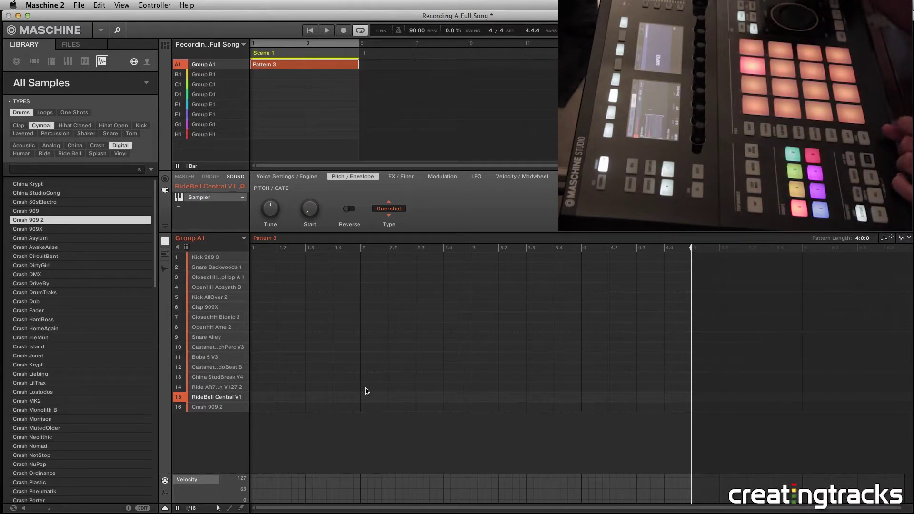
# Step: Paste Pattern 1's notes into Pattern 3, undoing the misplaced paste in rows 15 and 16
pyautogui.press('super+v')
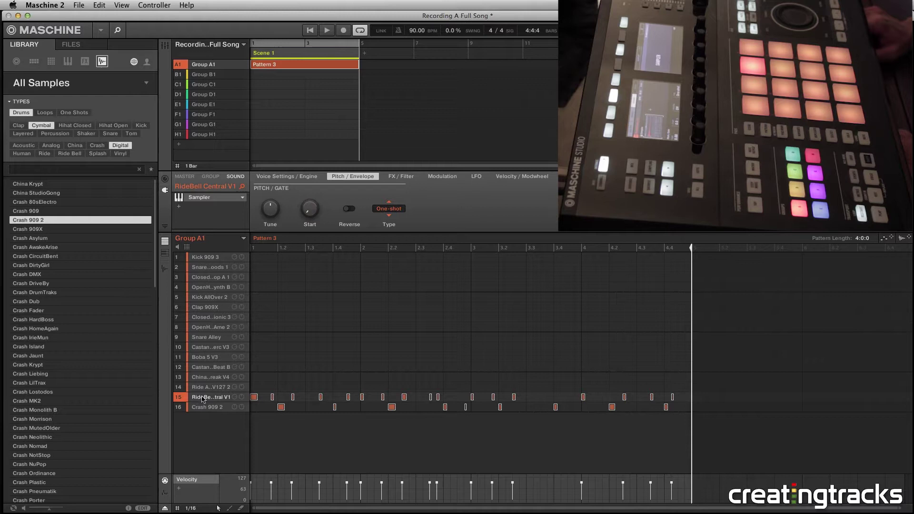
pyautogui.press('super+z')
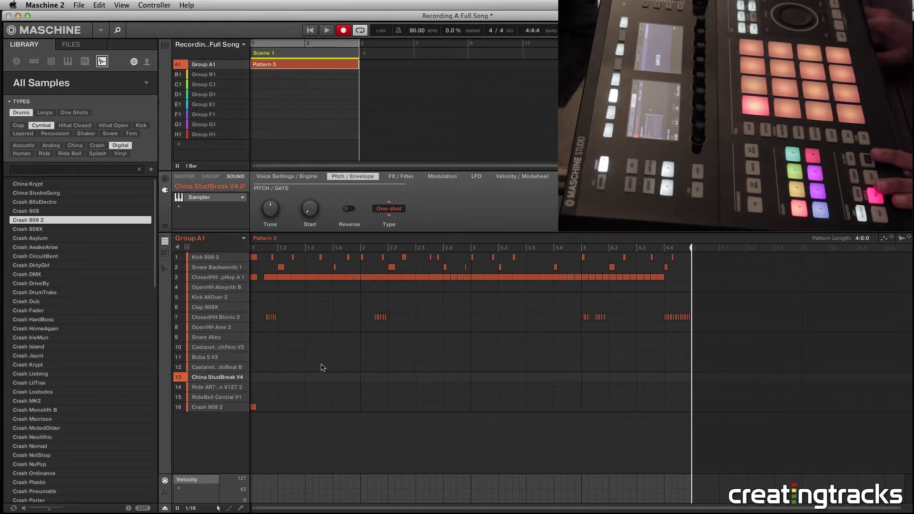
# Step: Select the row 2 snare notes, then the Clap 909X notes through bar 4.4, while Pattern 3 plays
pyautogui.moveTo(279, 269); pyautogui.dragTo(678, 269)
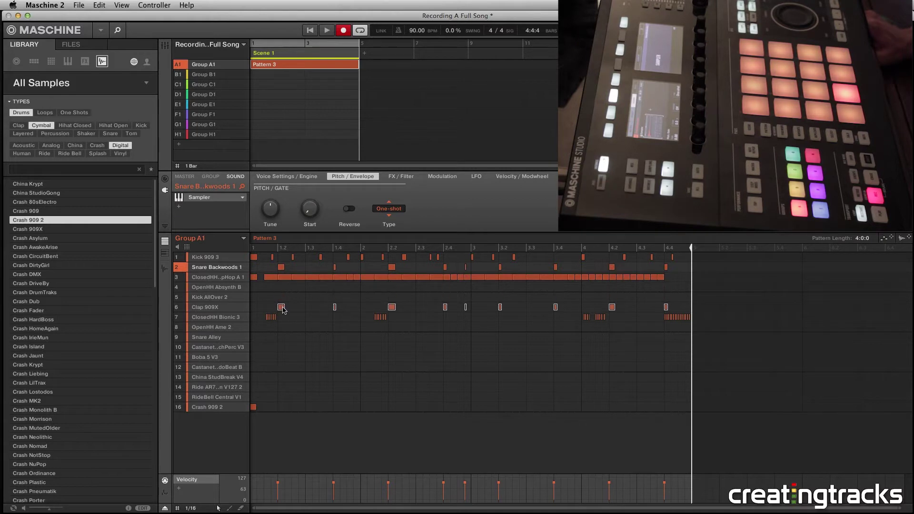
pyautogui.press('space')
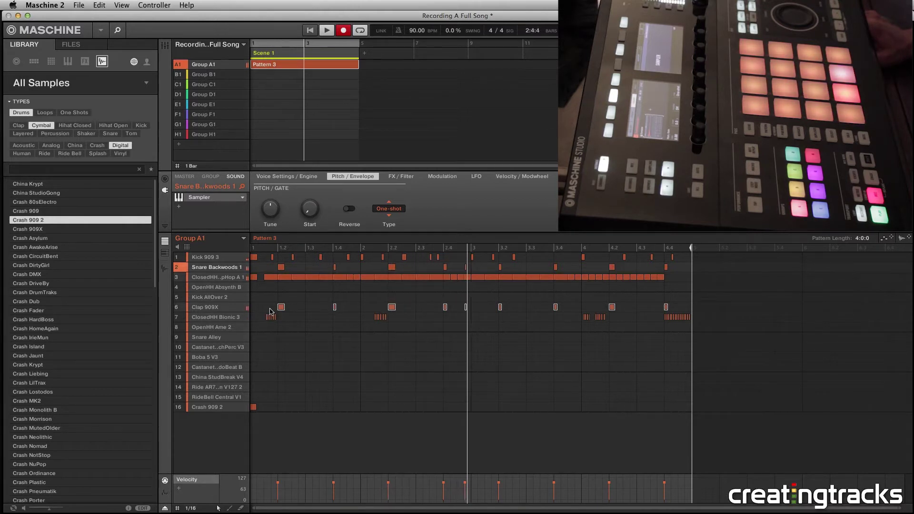
pyautogui.moveTo(265, 312); pyautogui.dragTo(690, 298)
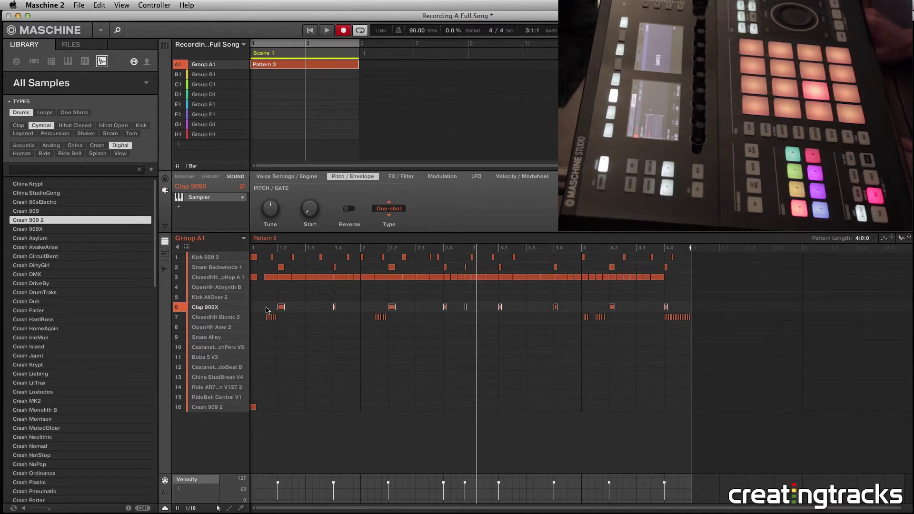
pyautogui.moveTo(267, 310); pyautogui.dragTo(706, 309)
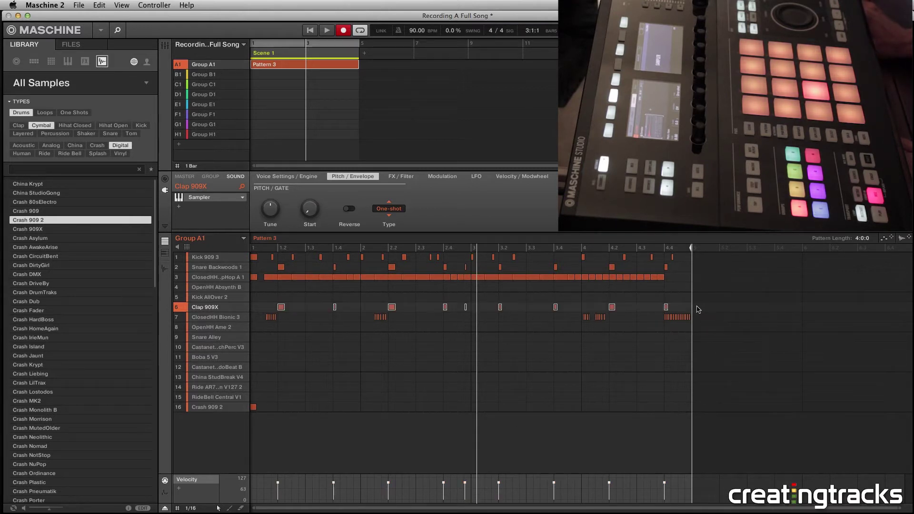
# Step: Delete the selected Clap 909X notes from Pattern 3
pyautogui.press('Delete')
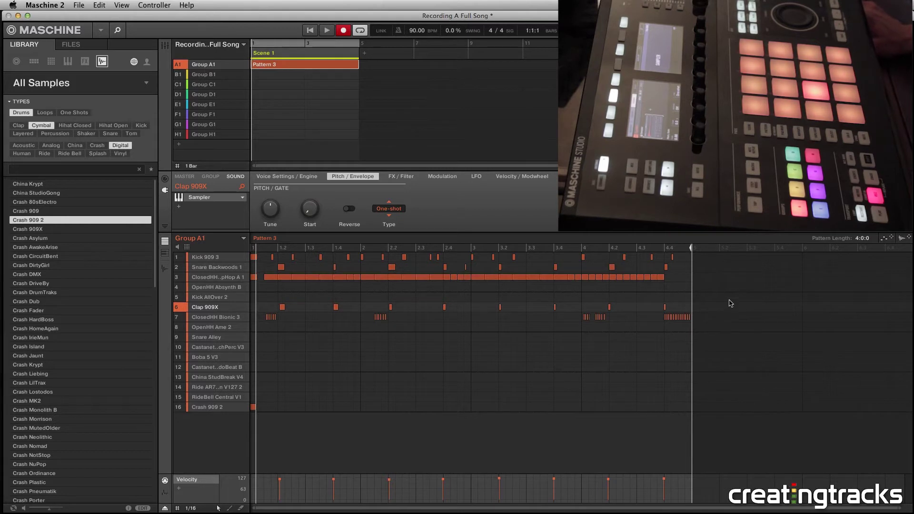
# Step: Select the eight clap notes and the snare and hi-hat notes, then start Pattern 3
pyautogui.moveTo(688, 308); pyautogui.dragTo(252, 308)
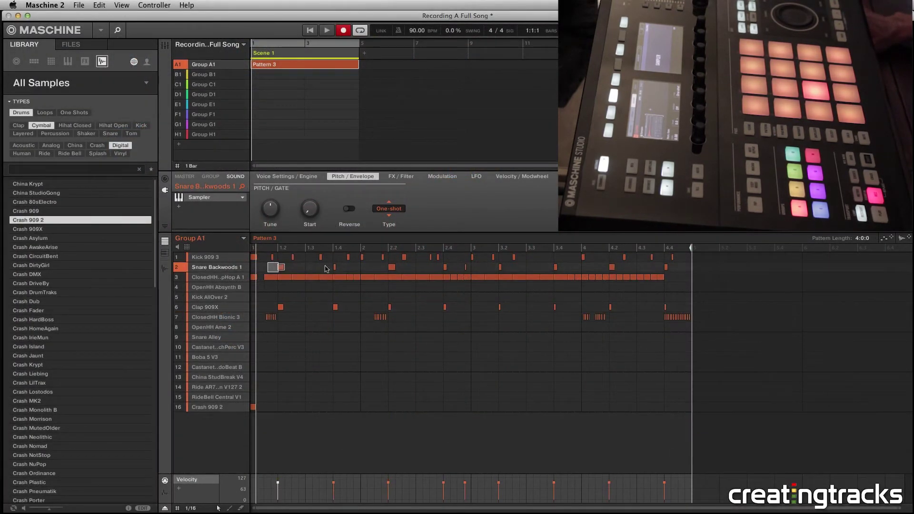
pyautogui.moveTo(326, 269); pyautogui.dragTo(686, 278)
pyautogui.press('space')
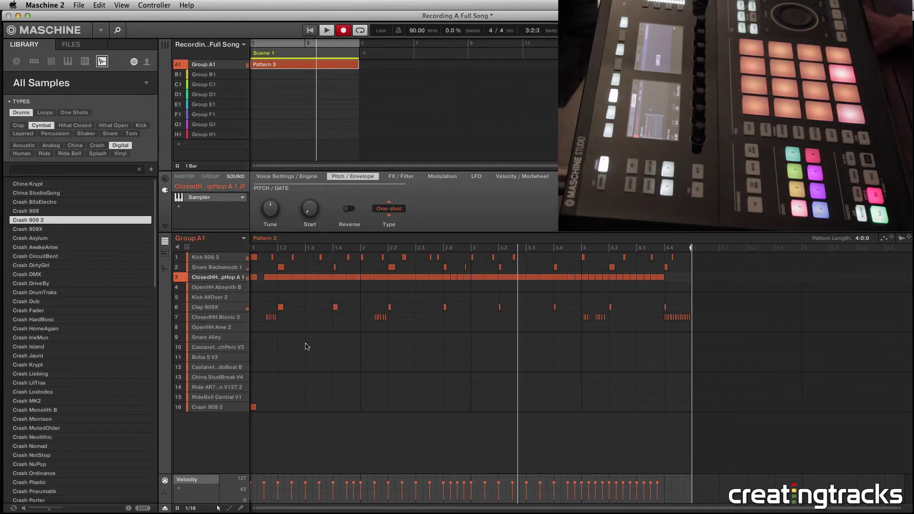
# Step: Marquee the eight notes in the Clap 909X row, then stop Pattern 3 playback
pyautogui.click(664, 307)
pyautogui.moveTo(563, 312); pyautogui.dragTo(251, 315)
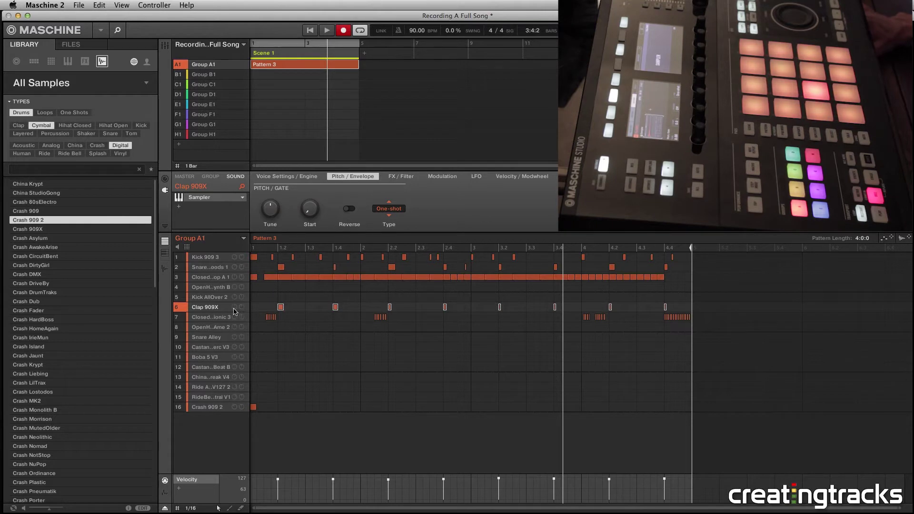
pyautogui.moveTo(267, 316); pyautogui.dragTo(685, 293)
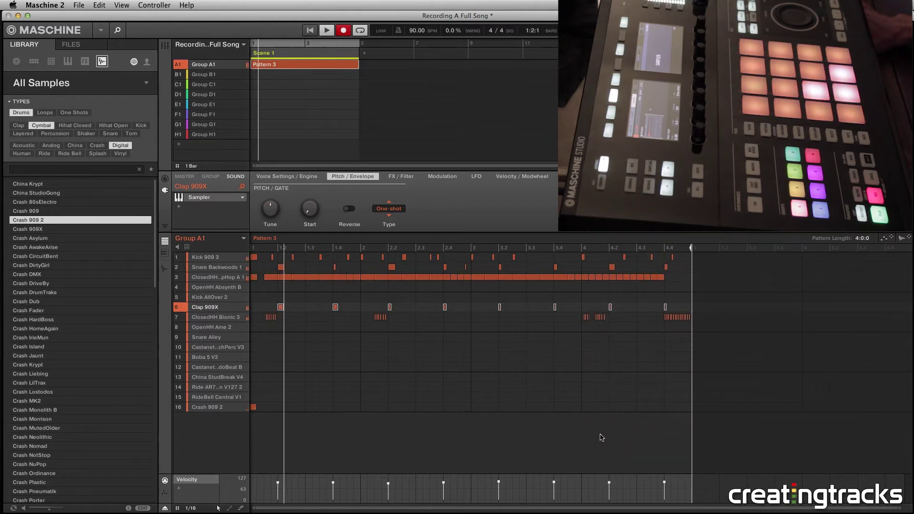
pyautogui.press('space')
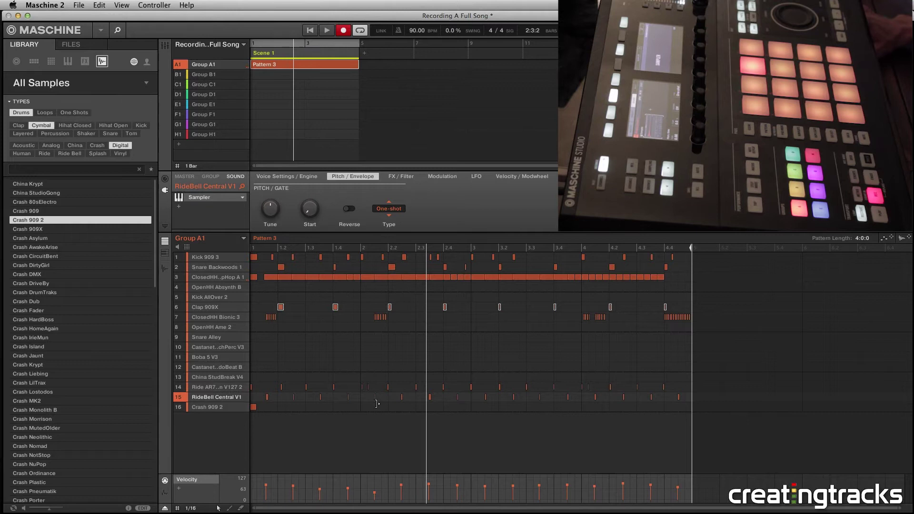
# Step: Focus the RideBell Central V1 sound on pad 15 and restart Pattern 3 from the top
pyautogui.click(375, 390)
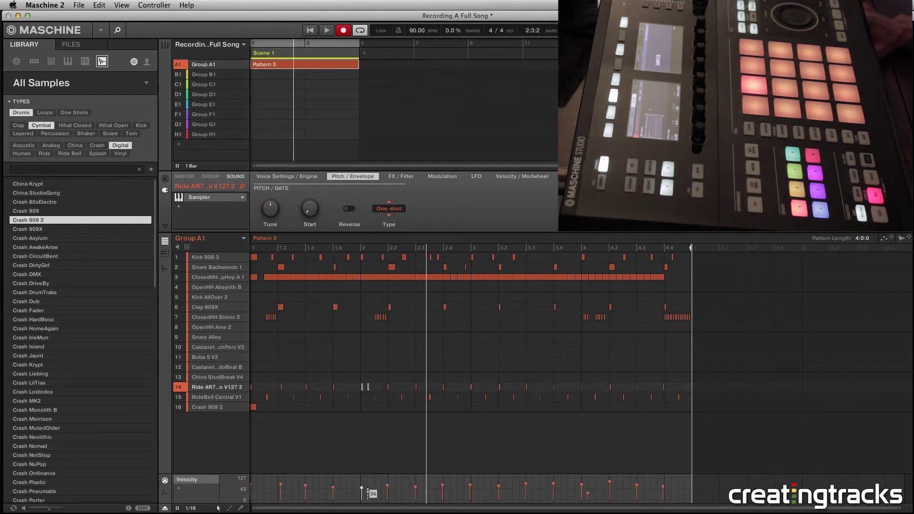
pyautogui.click(376, 399)
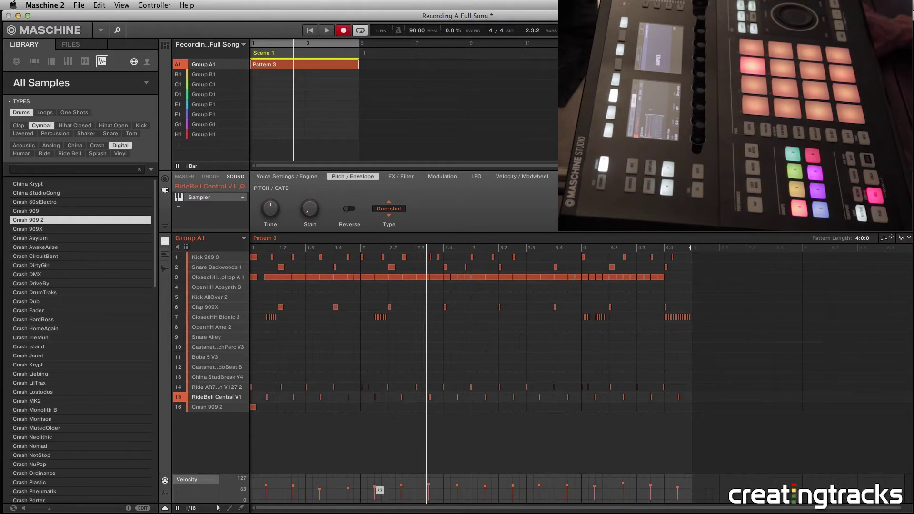
pyautogui.press('space')
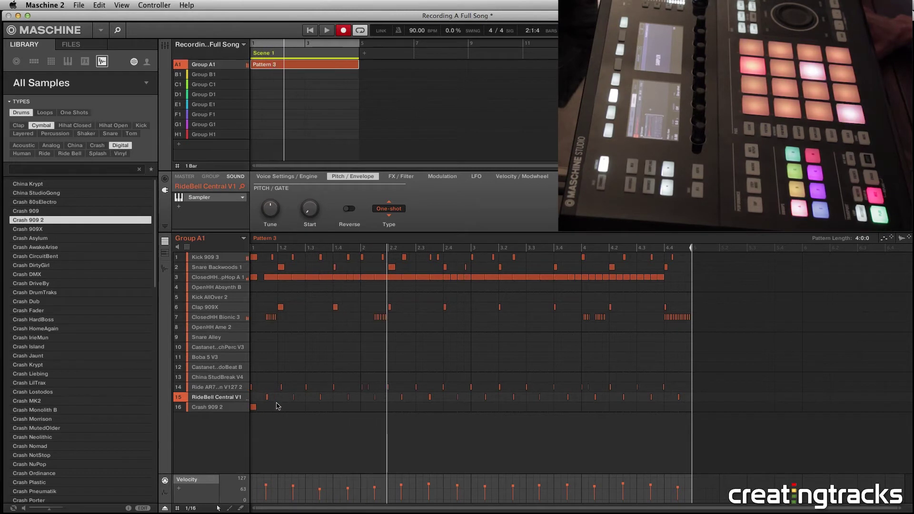
# Step: Move the China StudBreak V4 note off step 1 and add a Crash 909 2 hit at bar 3
pyautogui.click(252, 379)
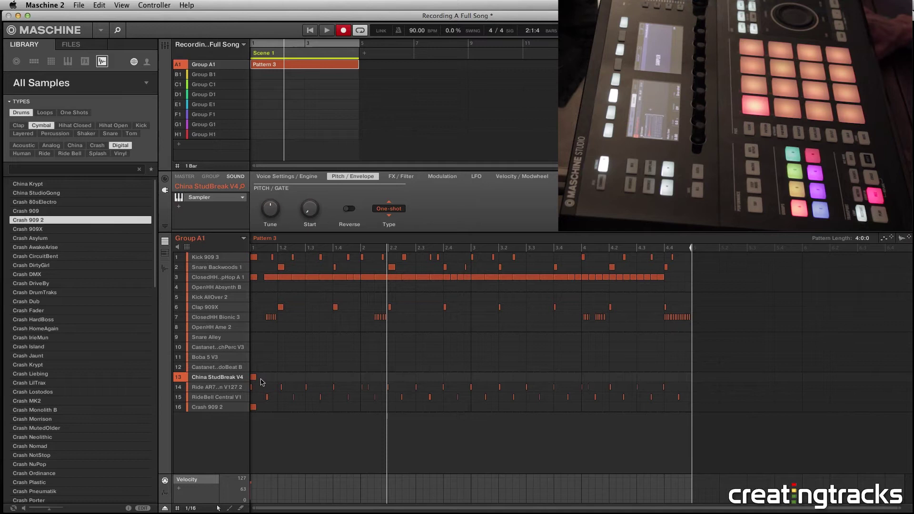
pyautogui.press('space')
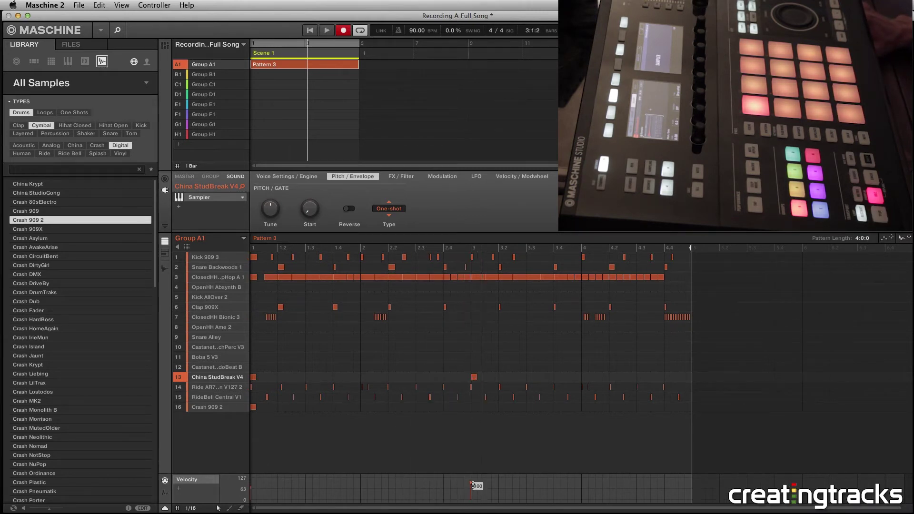
pyautogui.press('space')
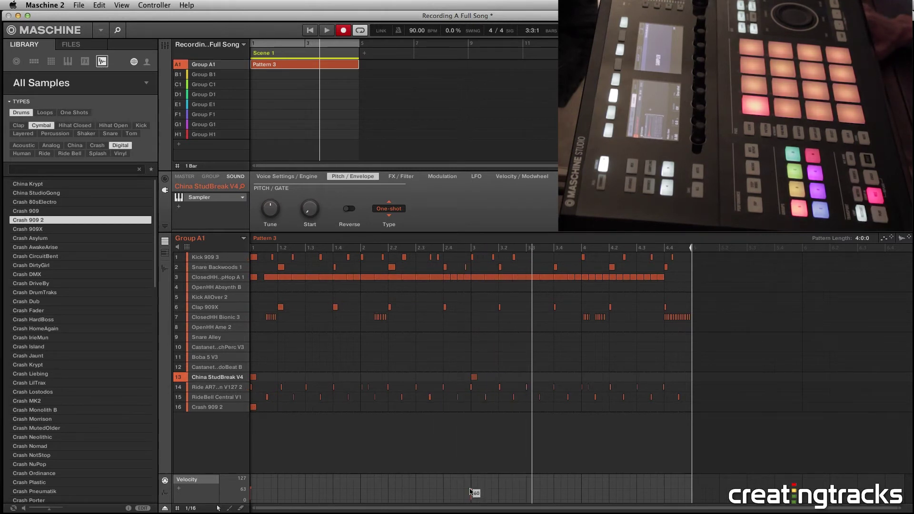
pyautogui.moveTo(254, 379); pyautogui.dragTo(267, 378)
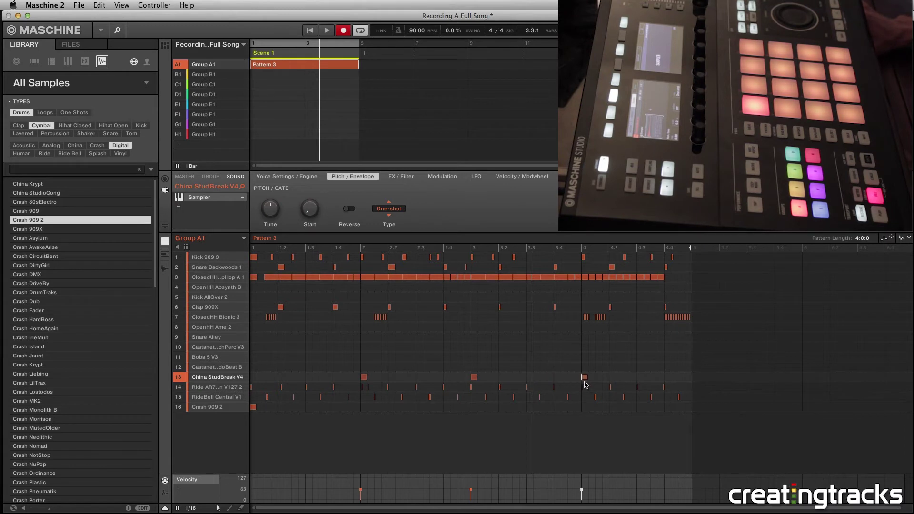
pyautogui.press('space')
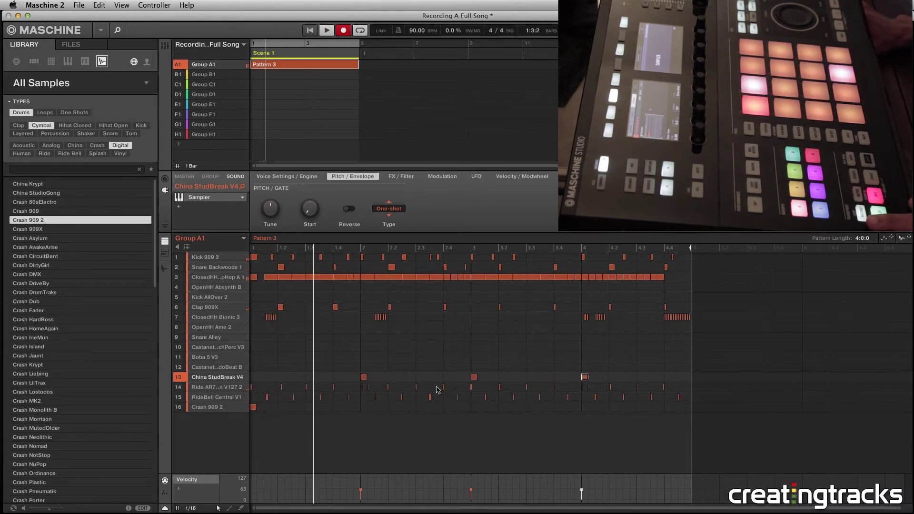
pyautogui.click(470, 490)
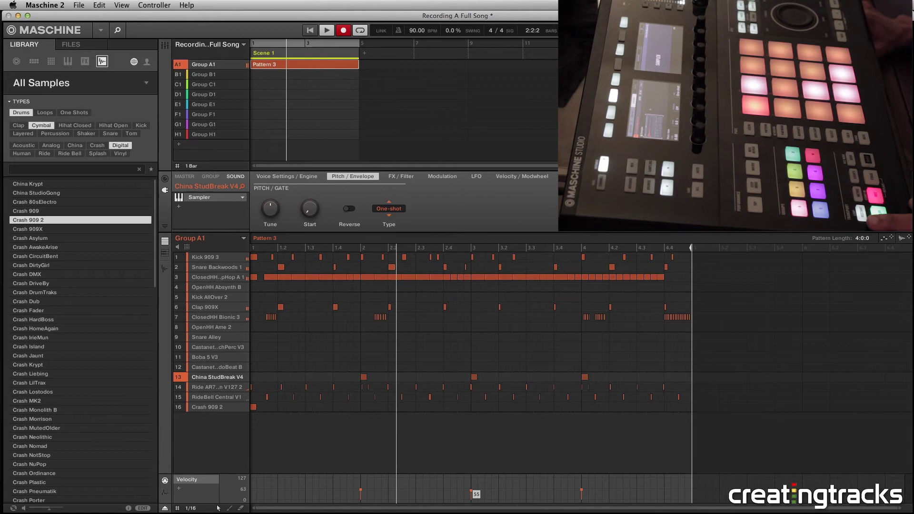
pyautogui.click(473, 407)
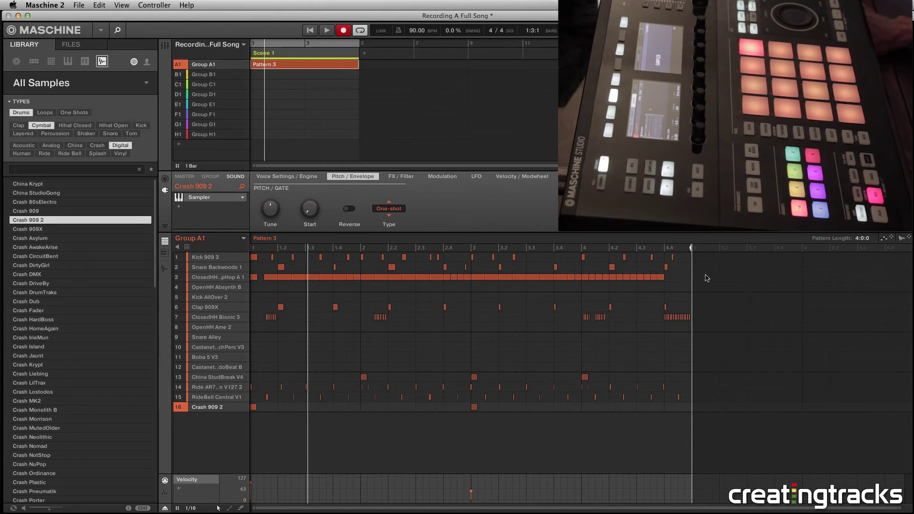
# Step: Select Pattern 4's closed hi-hat notes, then deselect them and choose the Kick 909 3 sound
pyautogui.moveTo(707, 278); pyautogui.dragTo(248, 285)
pyautogui.moveTo(687, 280); pyautogui.dragTo(249, 279)
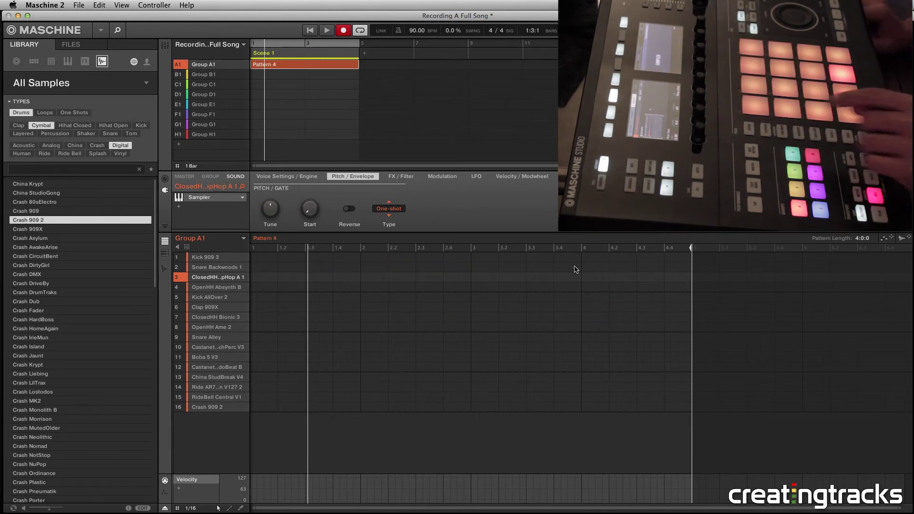
pyautogui.click(665, 265)
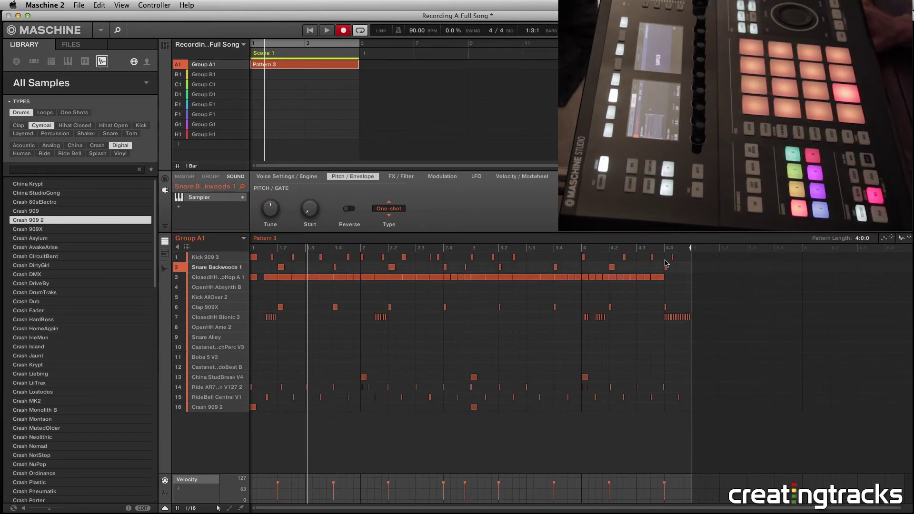
pyautogui.click(219, 258)
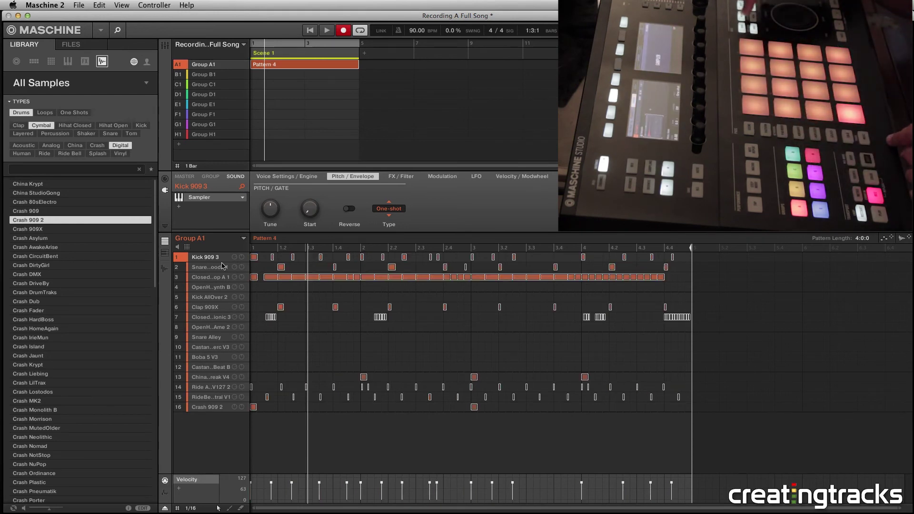
# Step: Select the closed hi-hat sound and delete all of its existing notes in Pattern 4
pyautogui.click(650, 277)
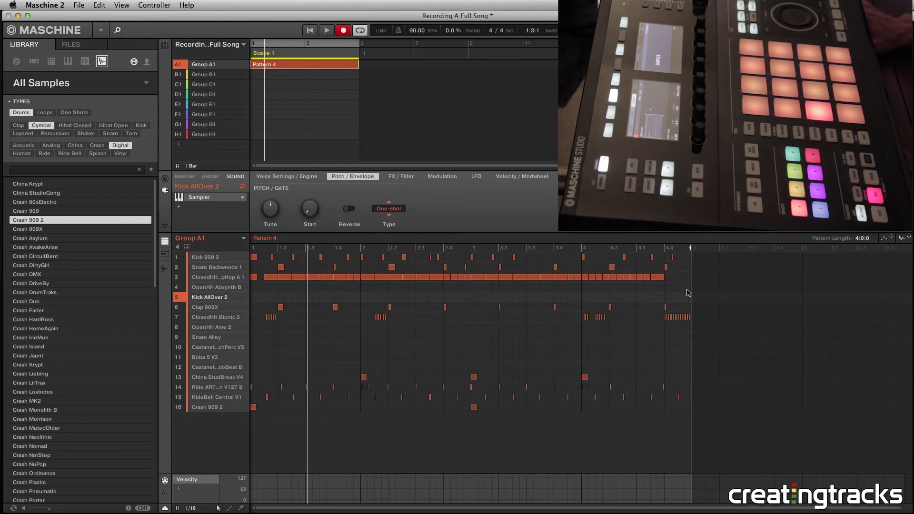
pyautogui.moveTo(650, 279); pyautogui.dragTo(242, 279)
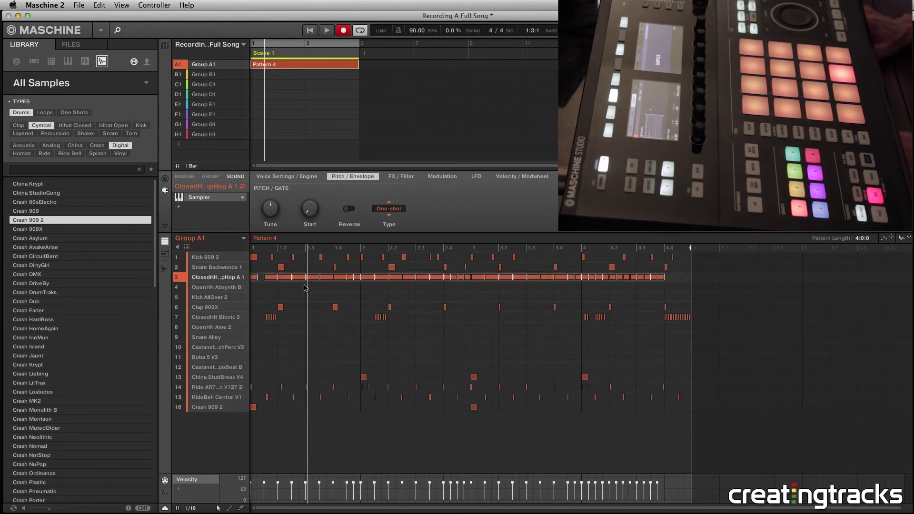
pyautogui.press('Delete')
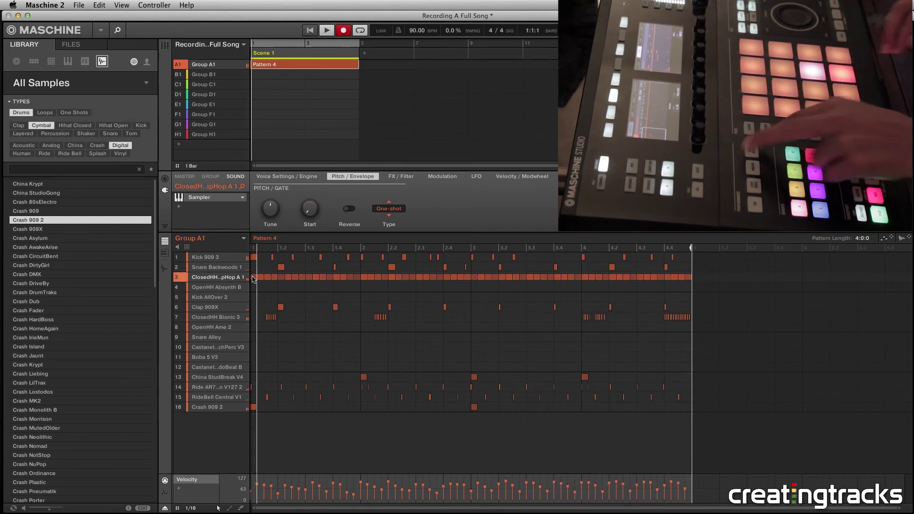
# Step: Select the Ride sound and marquee-select all Ride and RideBell notes for quantizing
pyautogui.click(707, 391)
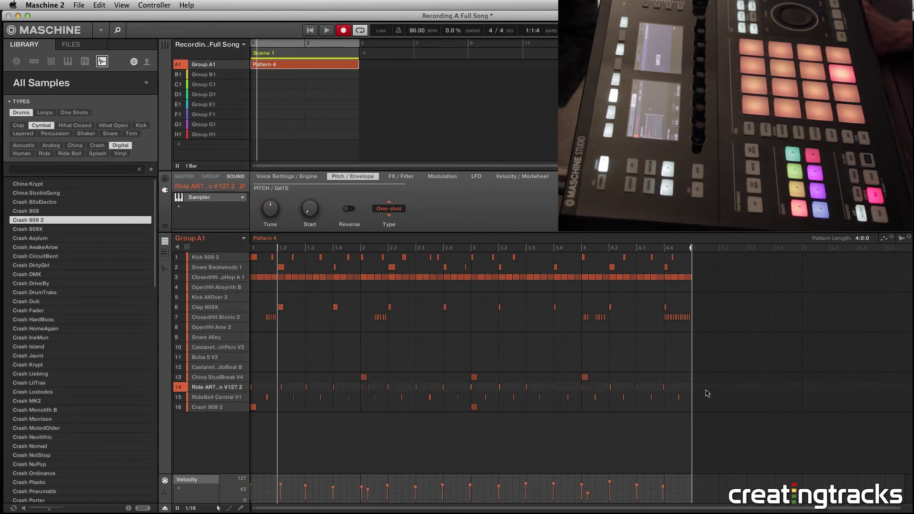
pyautogui.moveTo(690, 396); pyautogui.dragTo(242, 397)
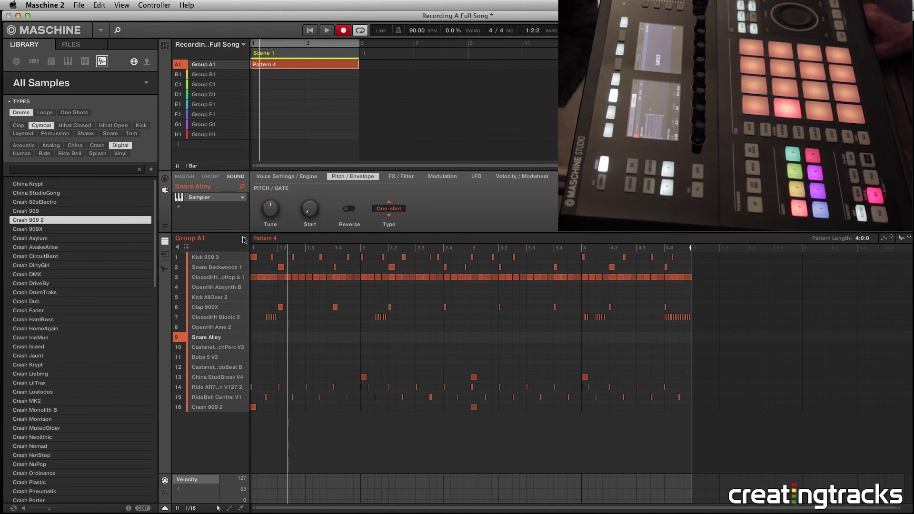
pyautogui.click(244, 238)
pyautogui.click(459, 307)
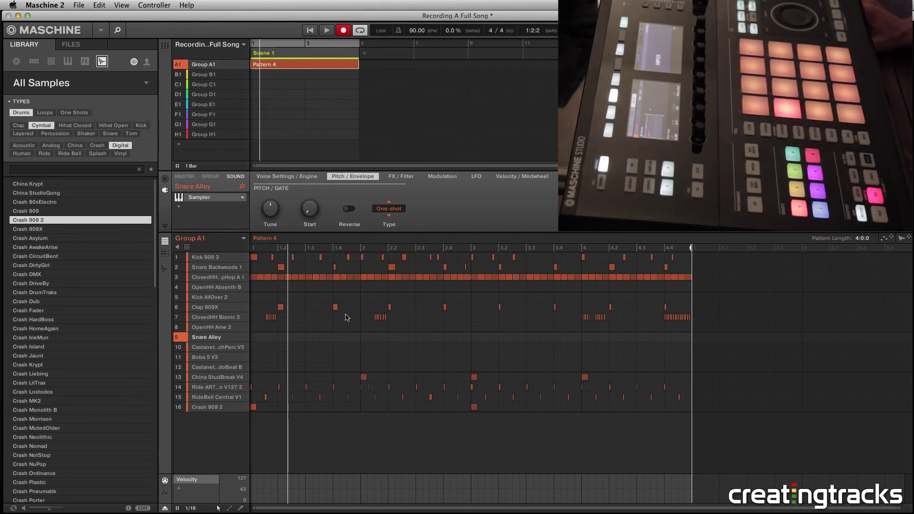
pyautogui.moveTo(691, 411); pyautogui.dragTo(252, 232)
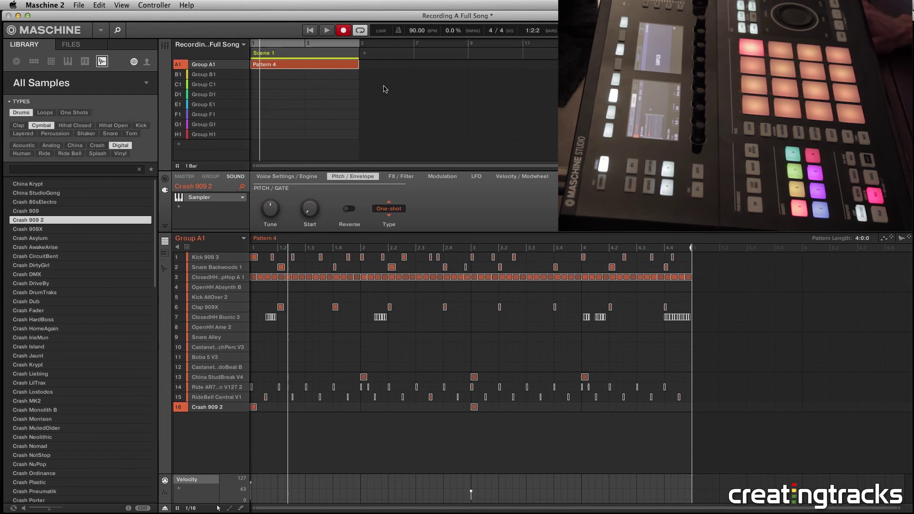
pyautogui.click(591, 364)
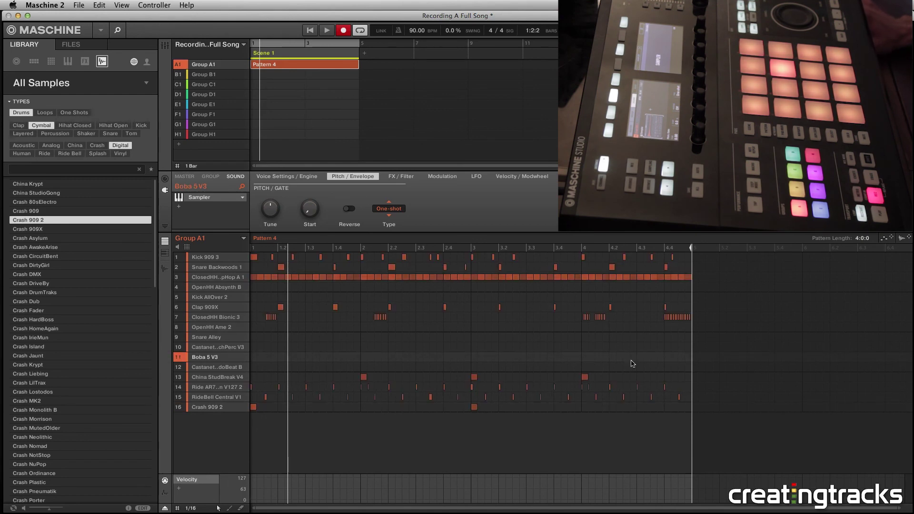